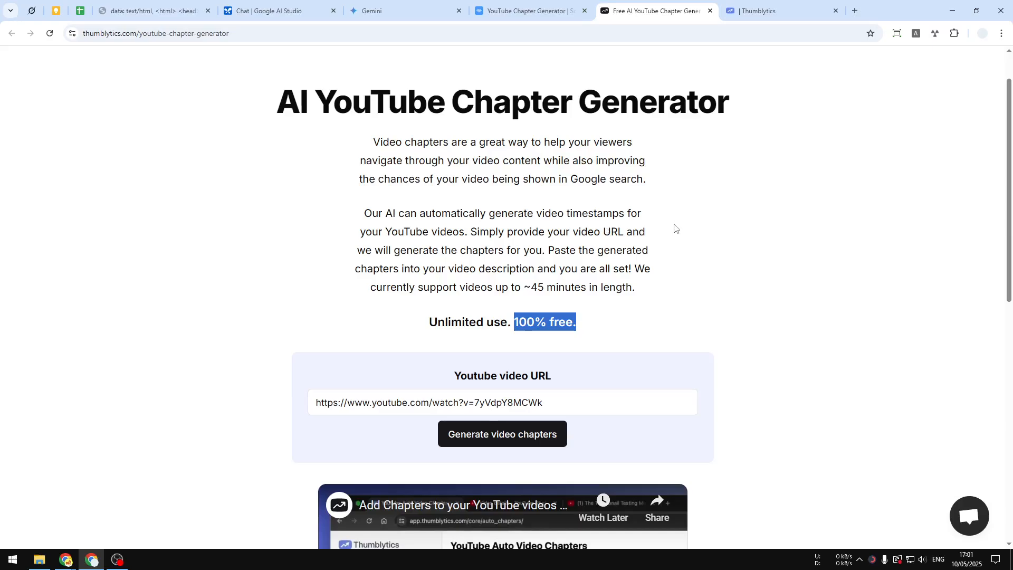
left_click(773, 9)
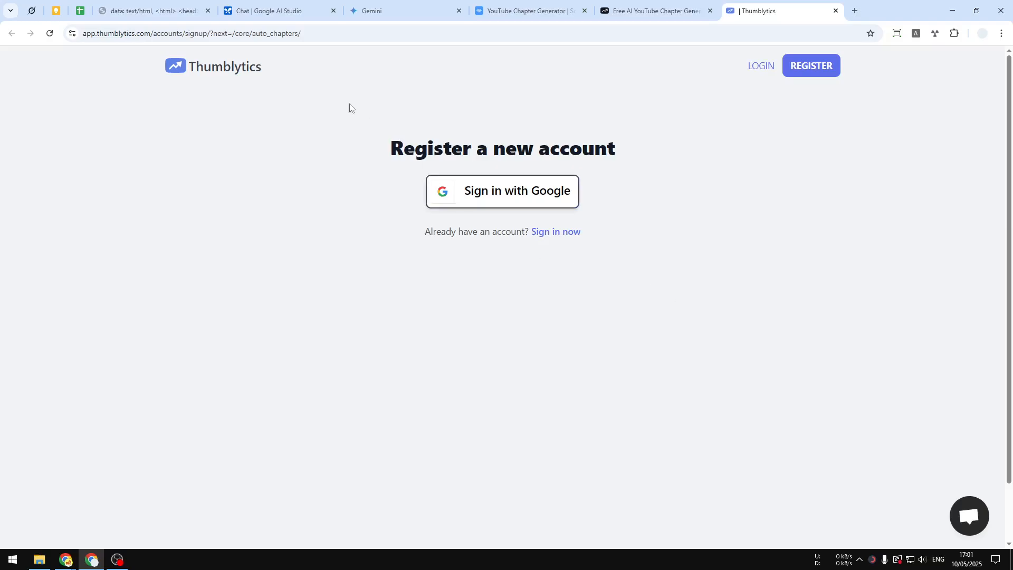
left_click(297, 15)
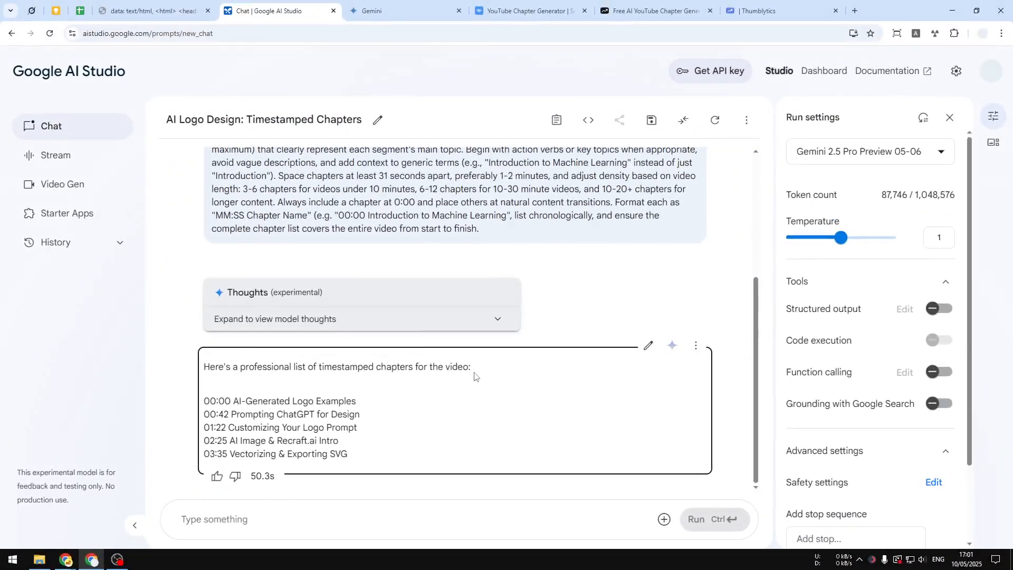
Open aistudio.google.com in a new browser tab and start a new chat prompt
key("ctrl+t")
type("ge")
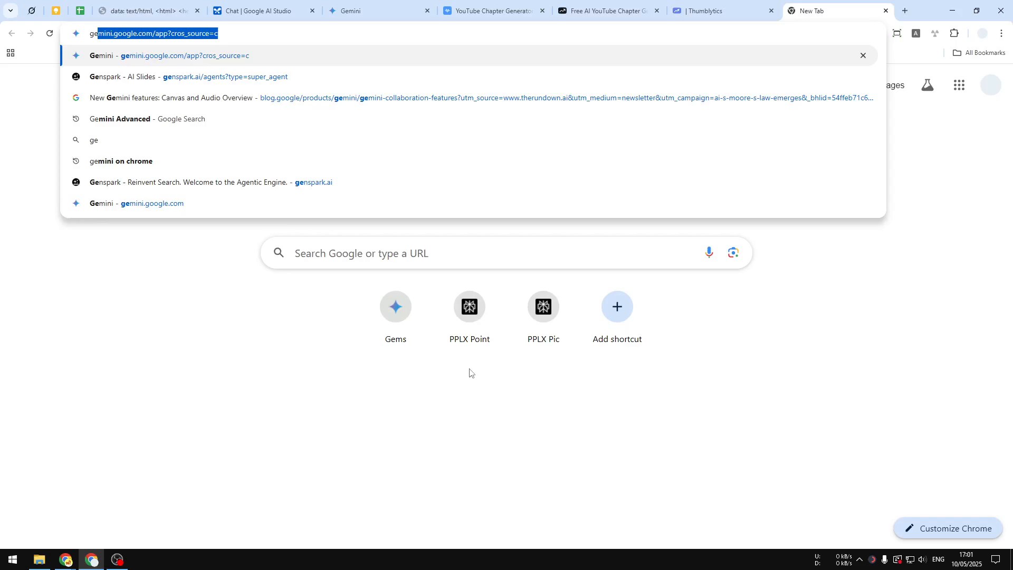
key("BackSpace")
key("BackSpace")
key("BackSpace")
type("aistudio")
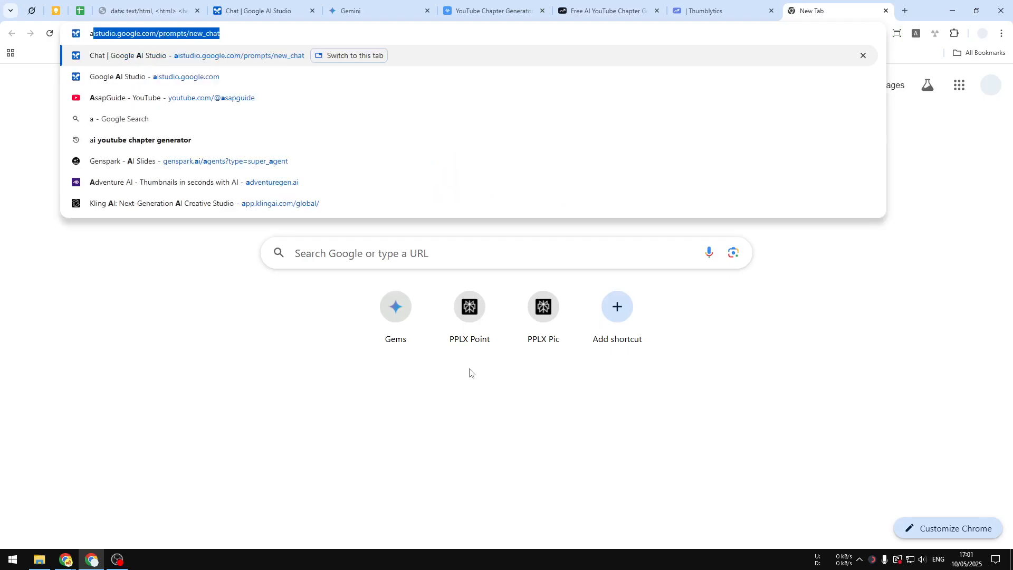
key("End")
key("ctrl+shift+Left")
key("ctrl+shift+Left")
key("BackSpace")
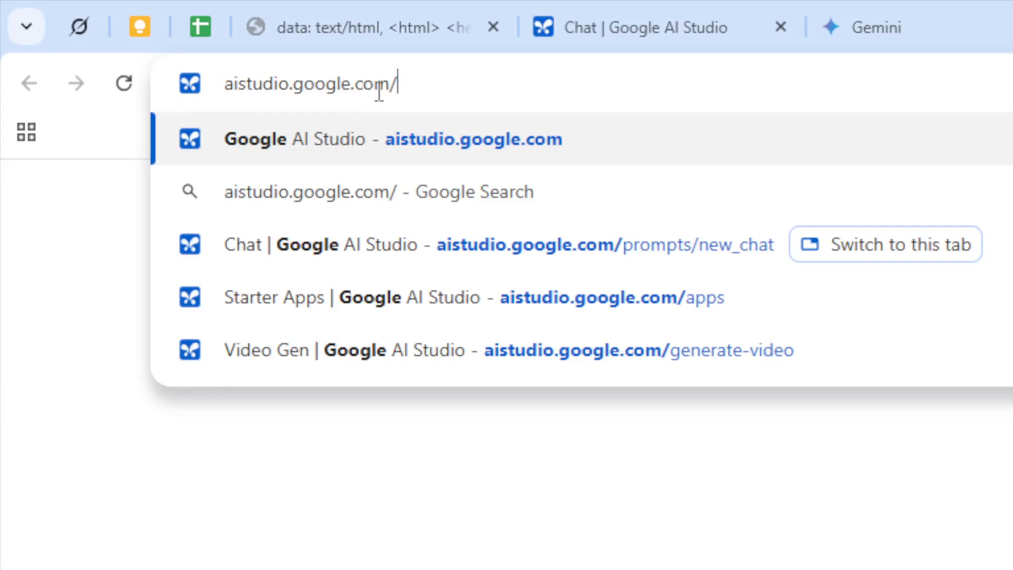
left_click(332, 140)
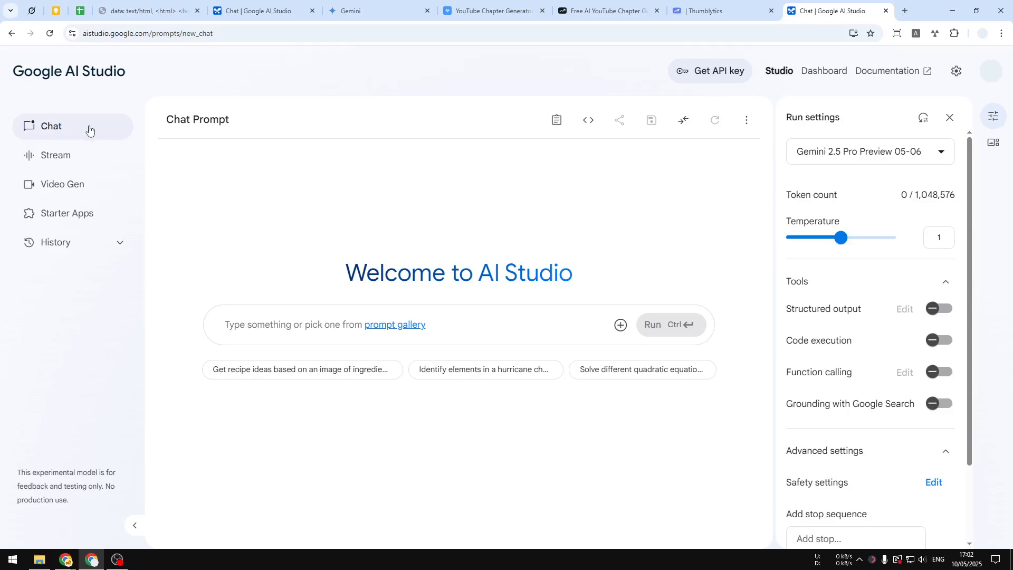
left_click(68, 133)
Copy the timestamped-chapters instruction paragraph, without the video link, from the black text page into the new Google AI Studio chat prompt
left_click(179, 7)
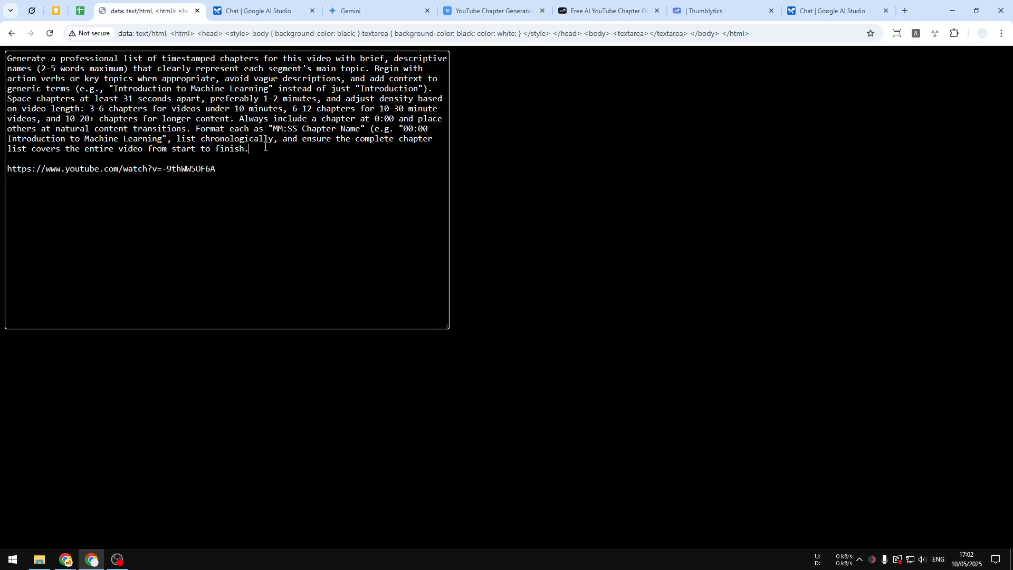
left_click_drag(265, 147, 6, 57)
right_click(220, 98)
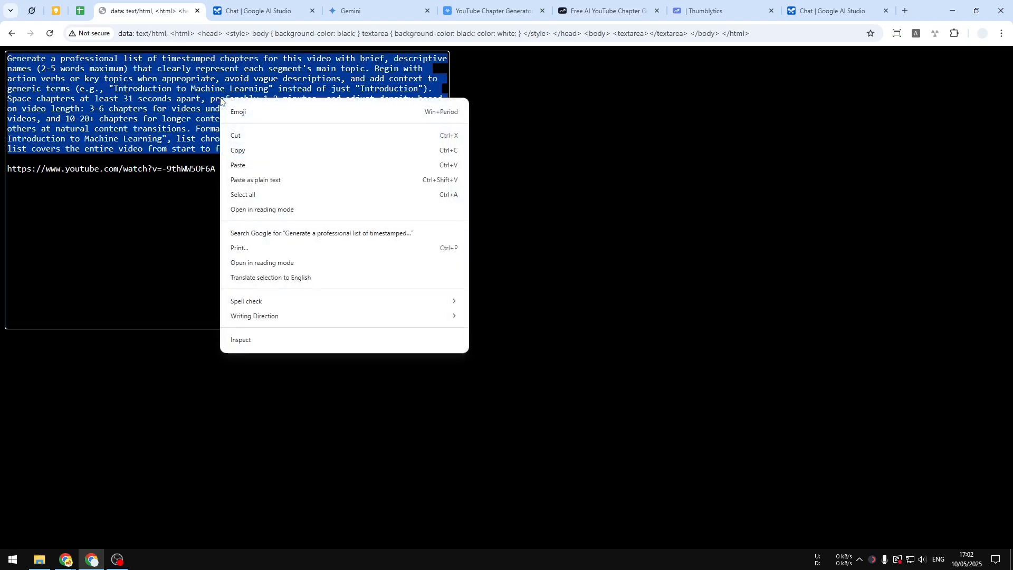
left_click(257, 151)
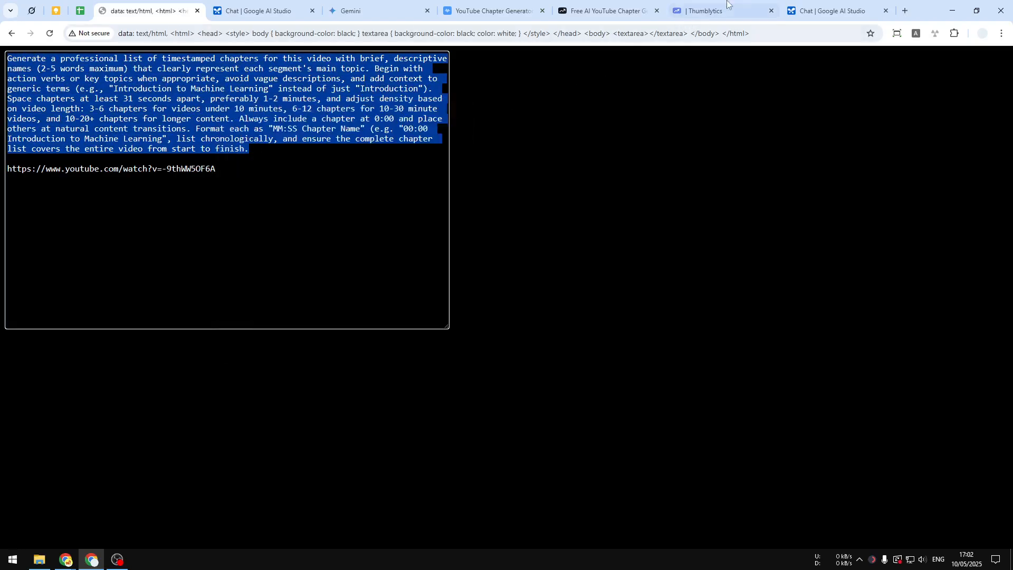
left_click(830, 10)
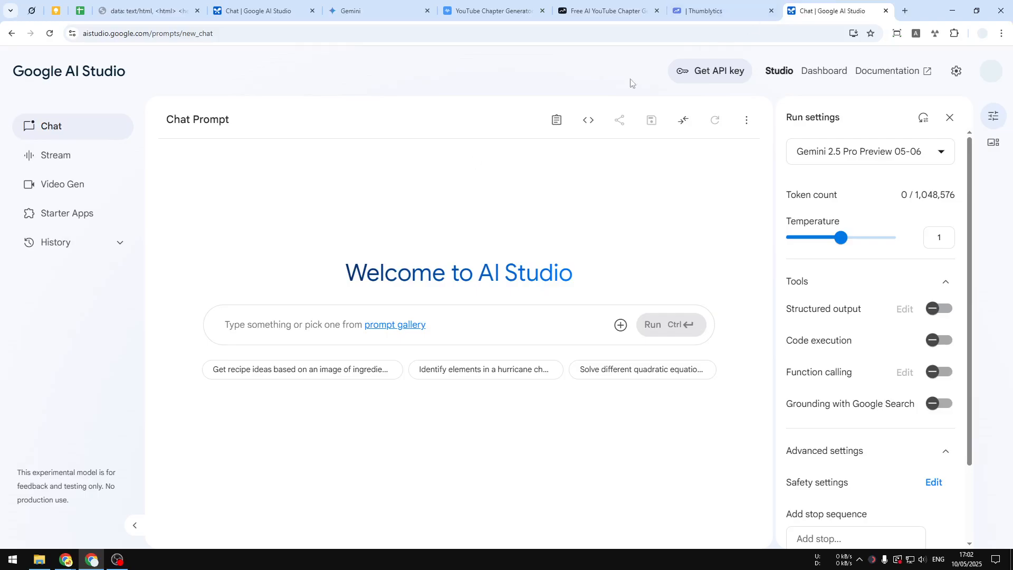
right_click(243, 318)
left_click(260, 423)
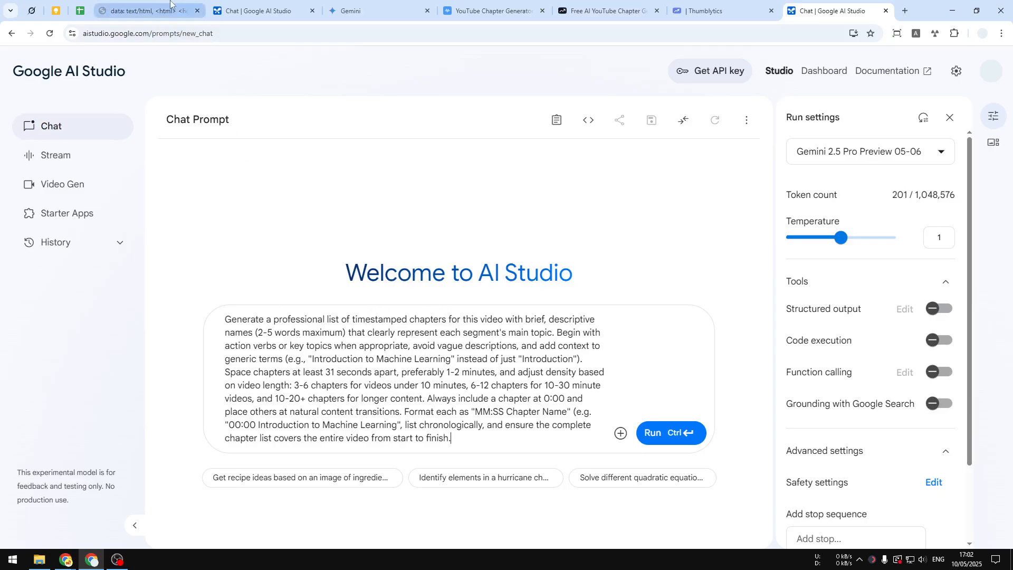
left_click(142, 11)
triple_click(65, 168)
right_click(65, 167)
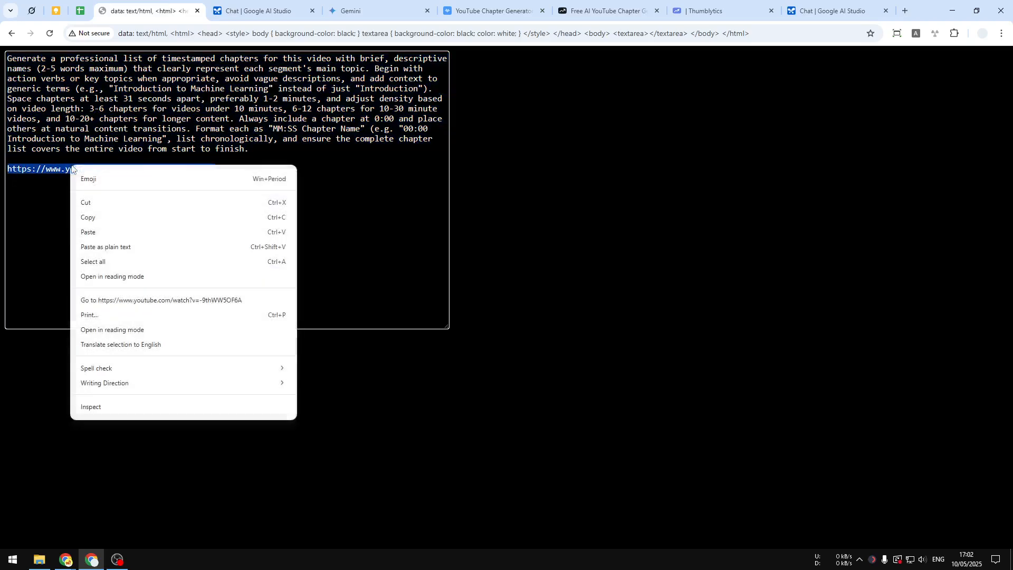
left_click(105, 216)
left_click(820, 6)
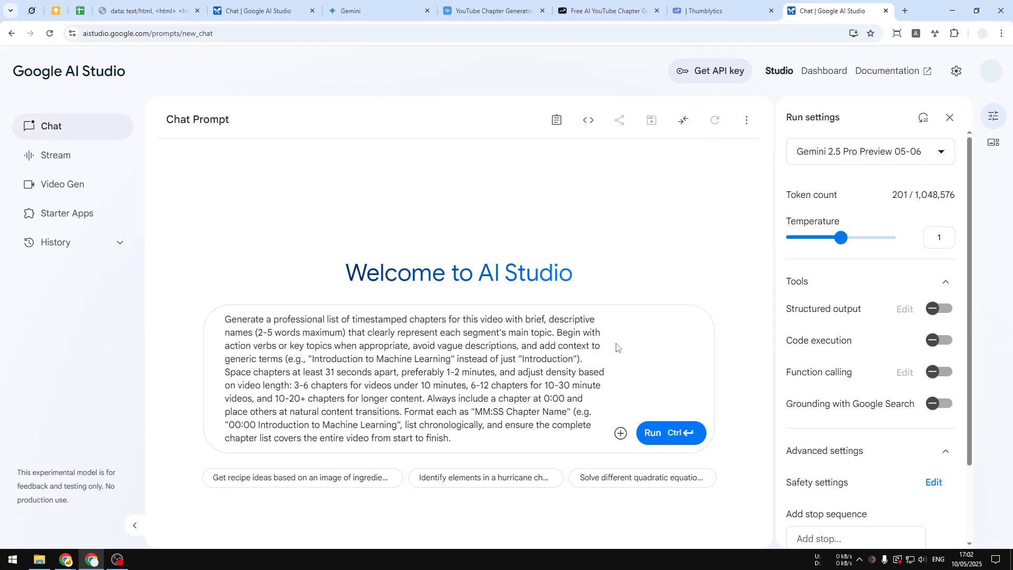
left_click(620, 433)
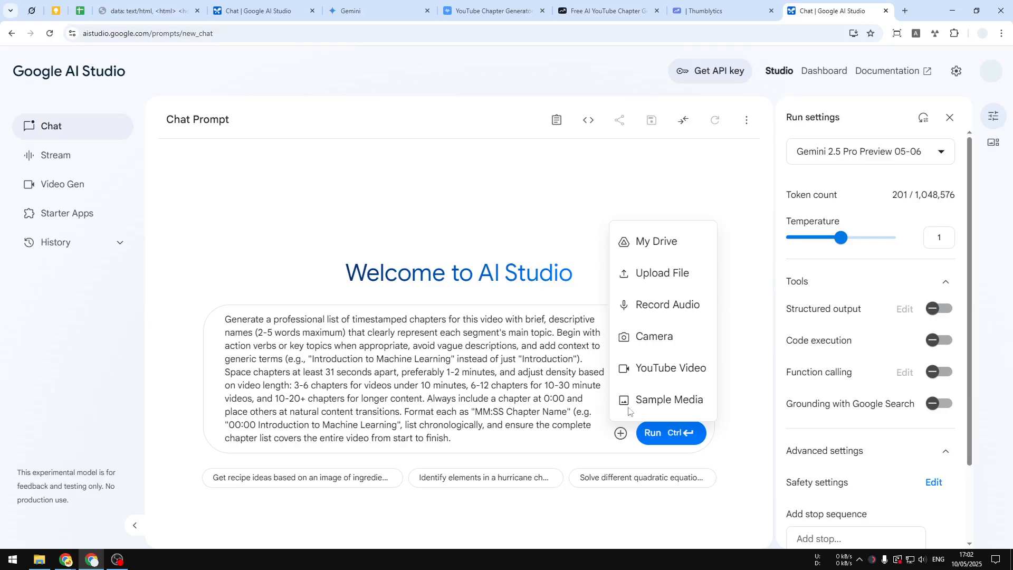
left_click(662, 369)
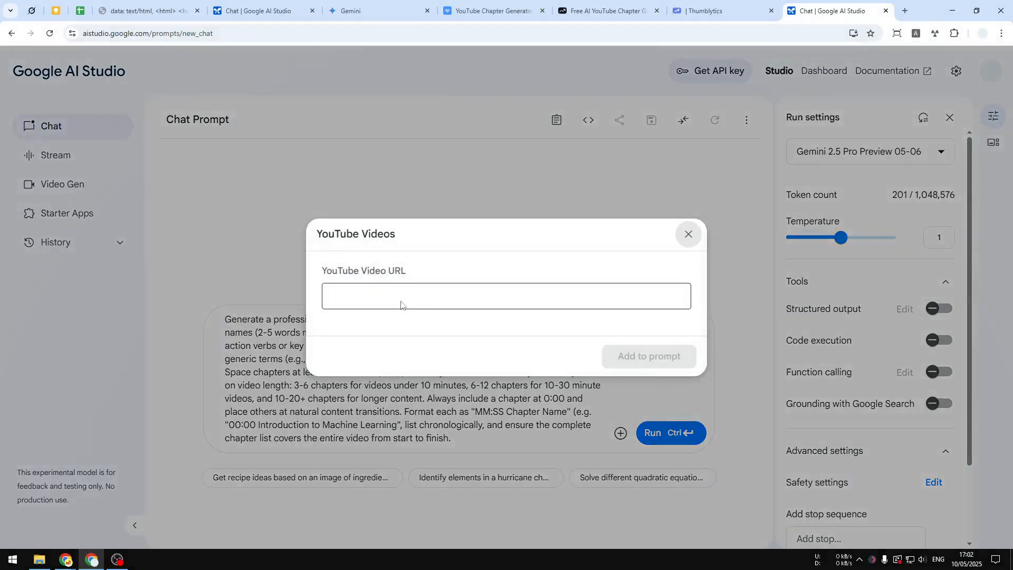
left_click(362, 294)
right_click(360, 296)
left_click(409, 400)
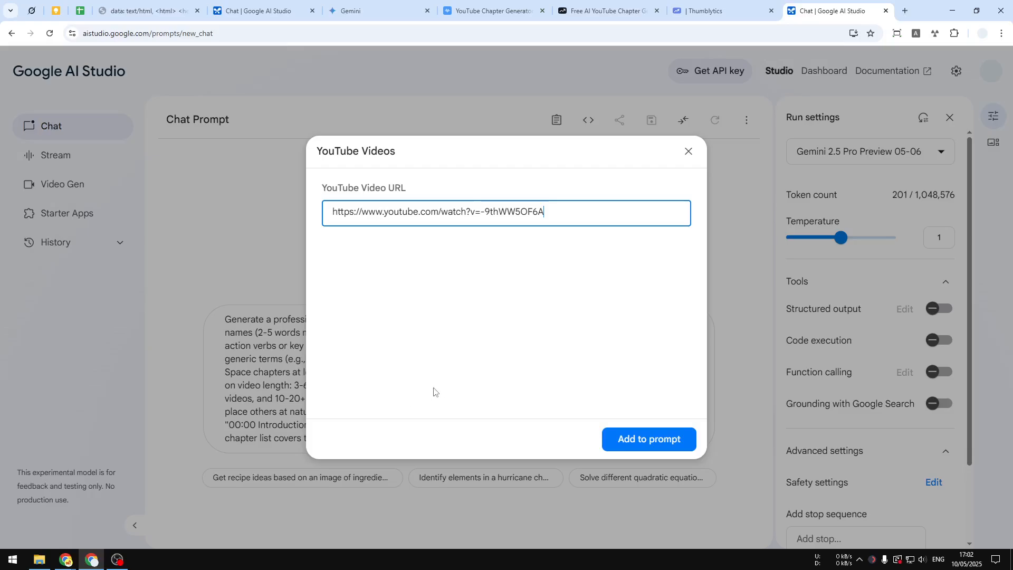
left_click(657, 439)
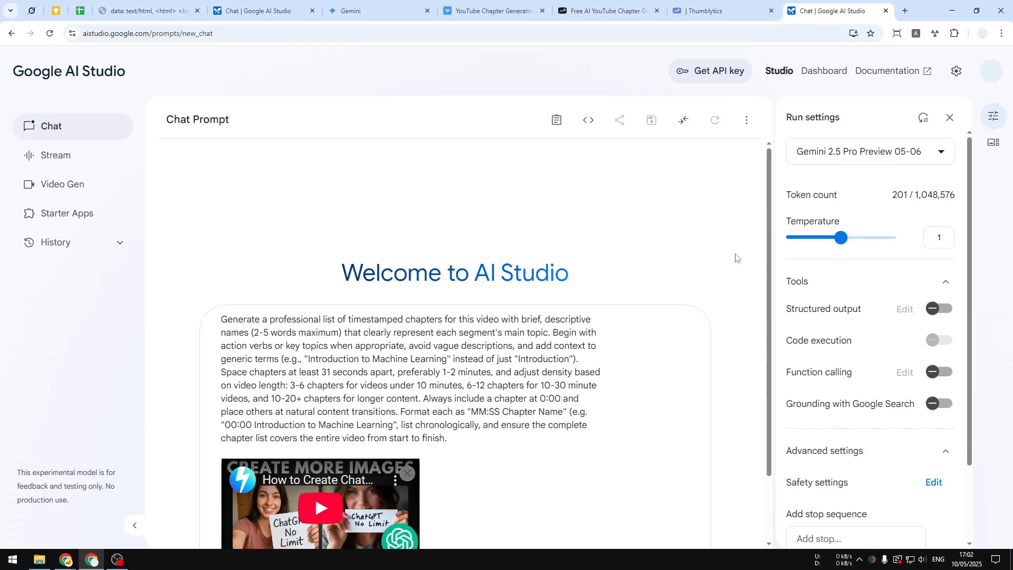
scroll(739, 264, "down", 3)
scroll(741, 266, "up", 3)
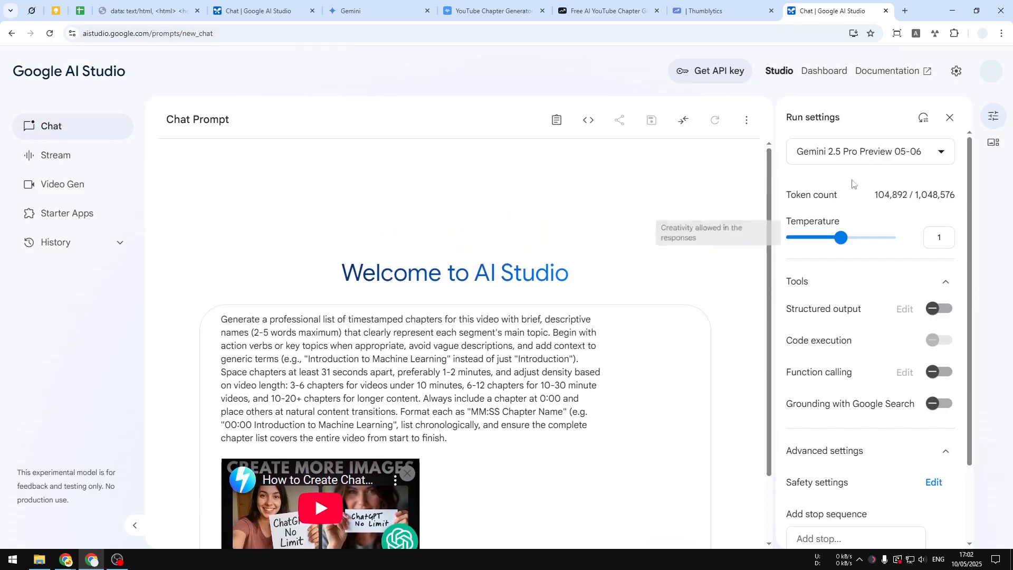
Examine the details of the Gemini 2.5 Pro Preview 05-06 model, especially what it is best for
left_click(866, 165)
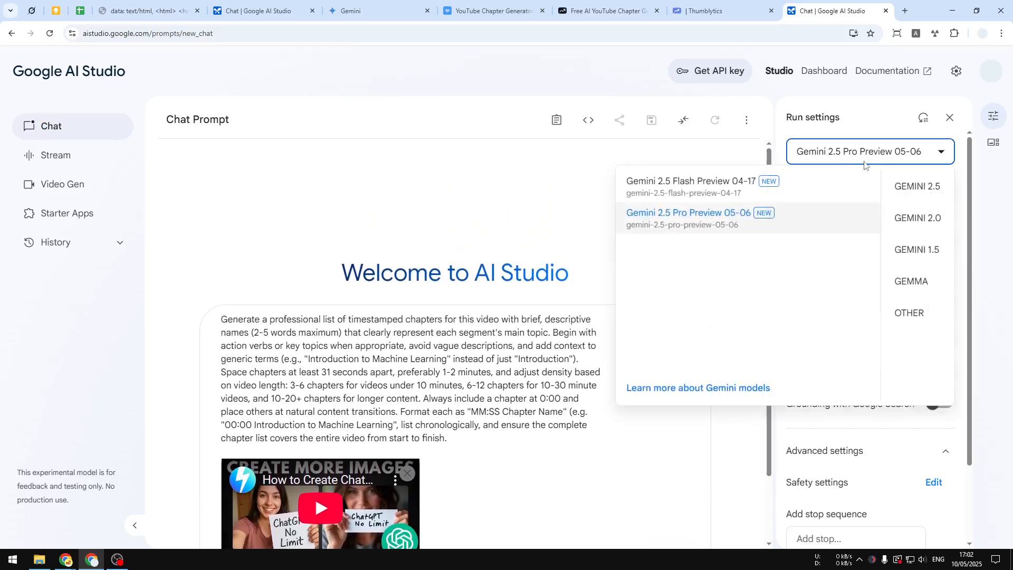
mouse_move(656, 225)
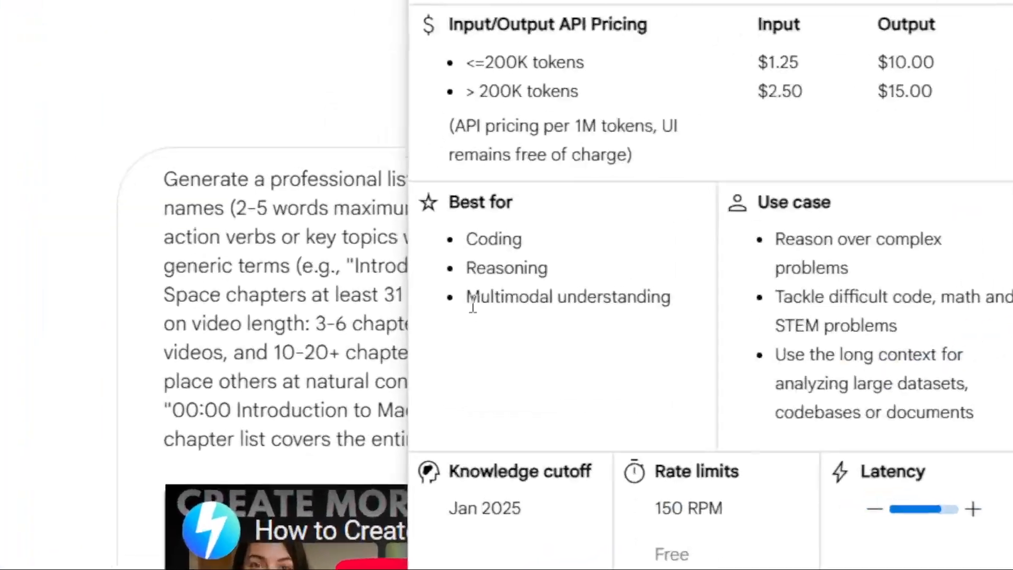
left_click_drag(506, 286, 608, 273)
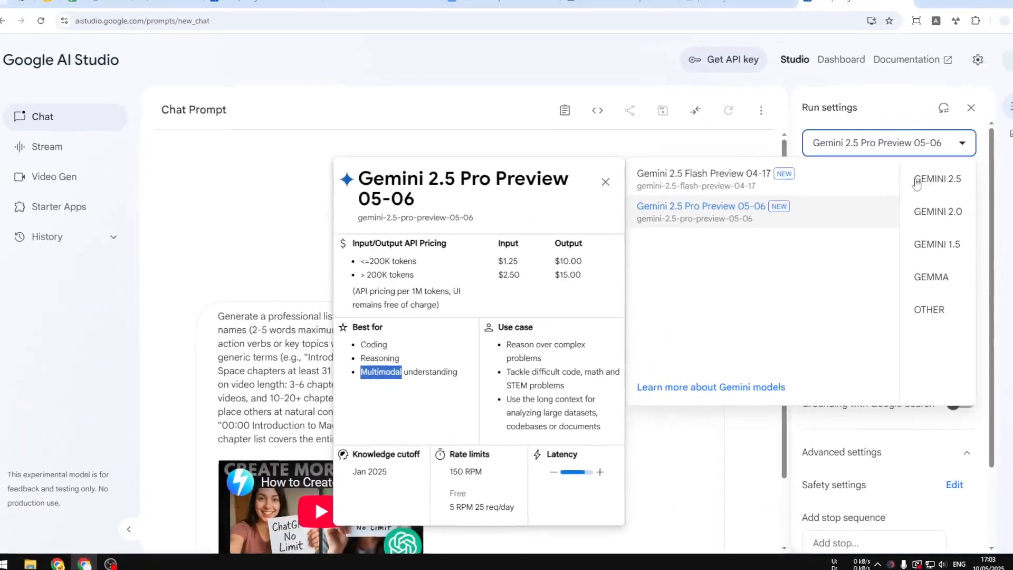
left_click(895, 157)
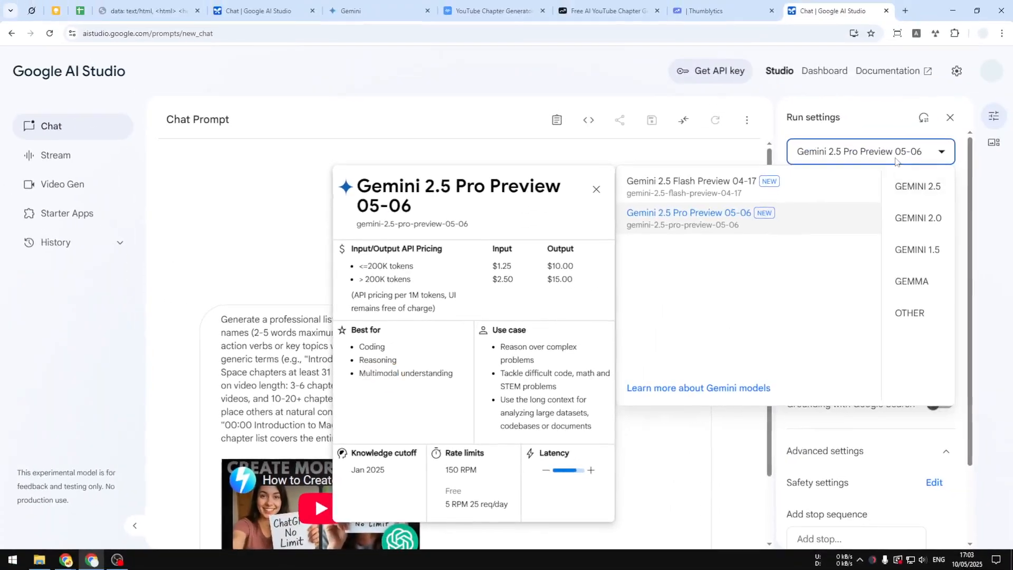
Run the chapter-generation prompt with the attached YouTube video
scroll(891, 285, "down", 2)
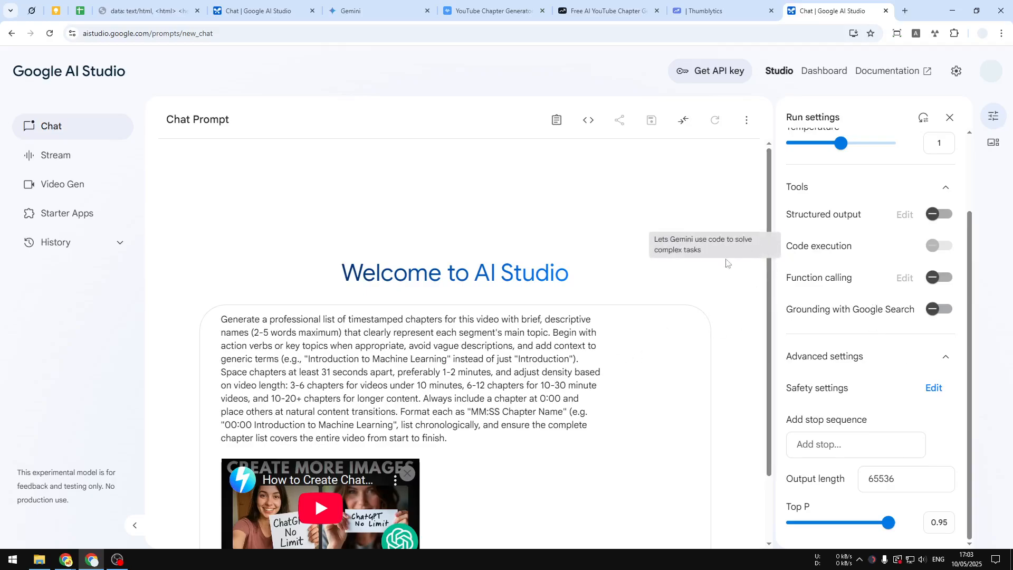
scroll(717, 311, "down", 2)
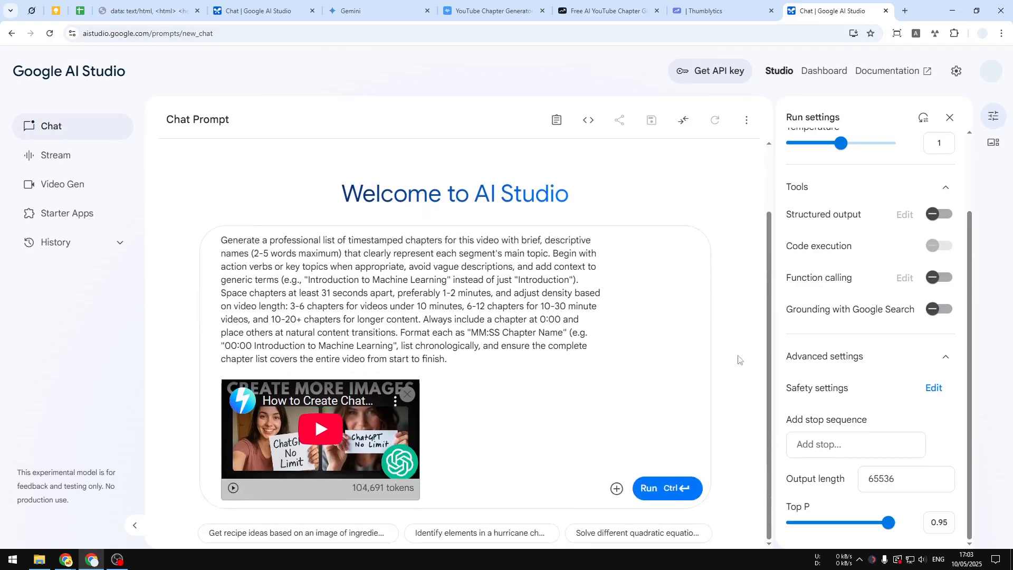
left_click(677, 493)
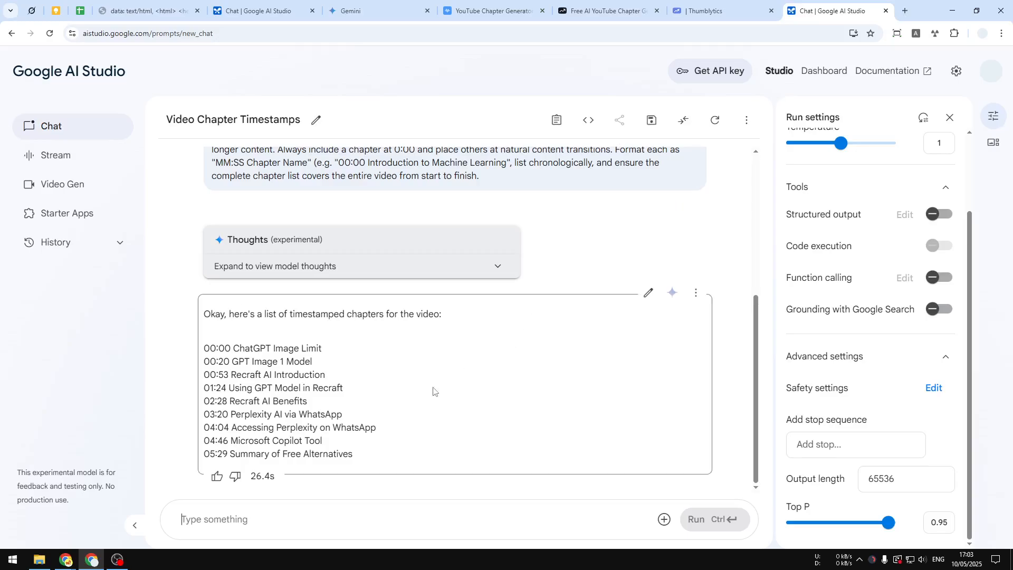
Copy the generated chapter list, from 00:00 ChatGPT Image Limit through 05:29 Summary of Free Alternatives
left_click_drag(362, 463, 196, 353)
right_click(279, 373)
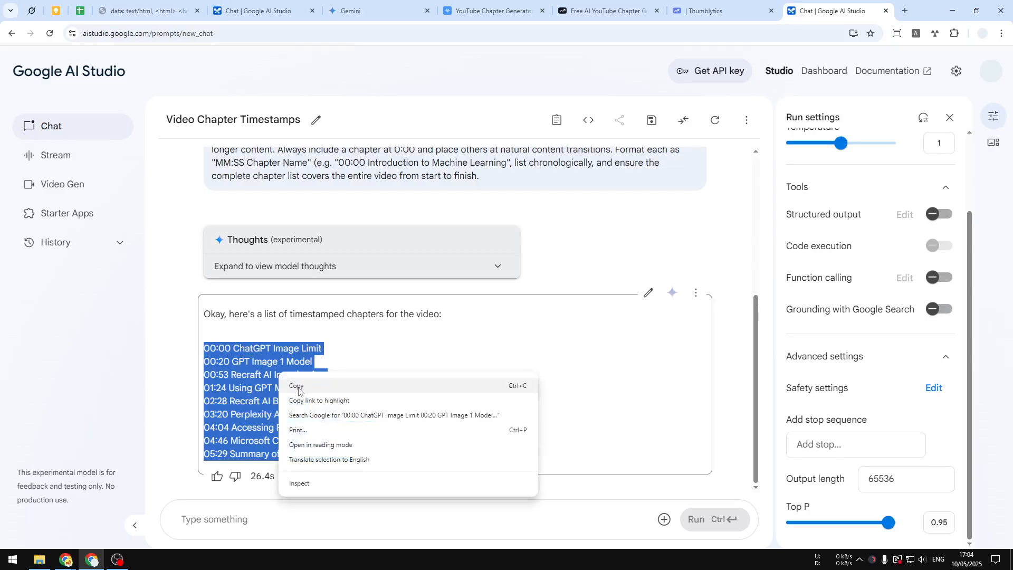
left_click(297, 387)
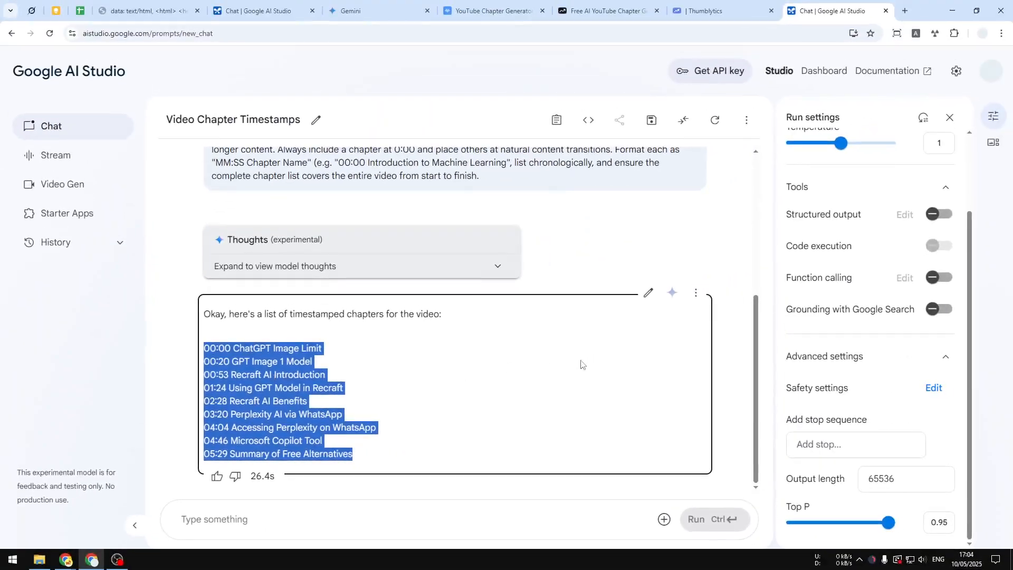
Review the submitted prompt and attached video, compare them with the earlier Gemini chat, and return to the generated chapter list
scroll(580, 364, "up", 3)
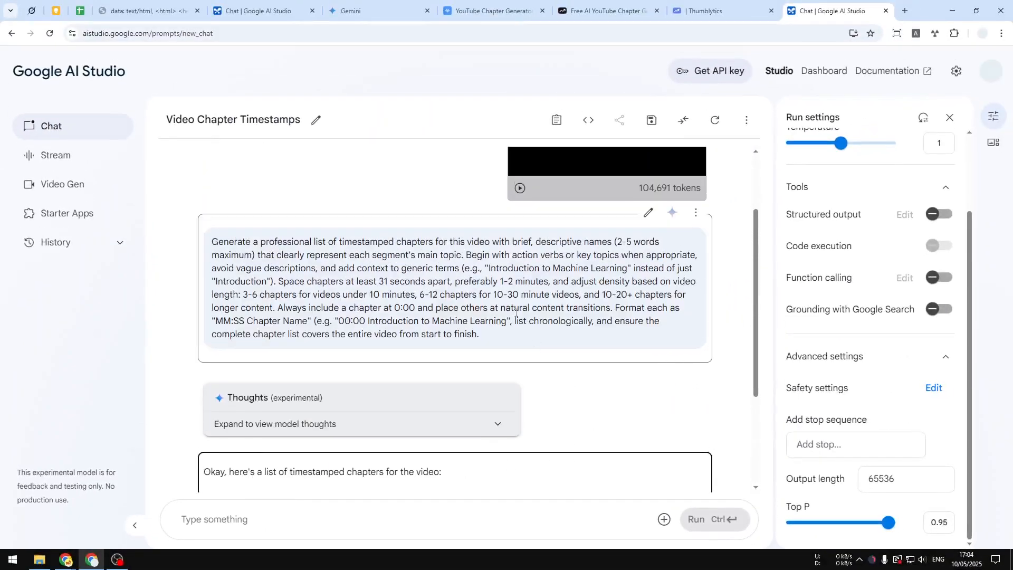
left_click_drag(498, 336, 227, 235)
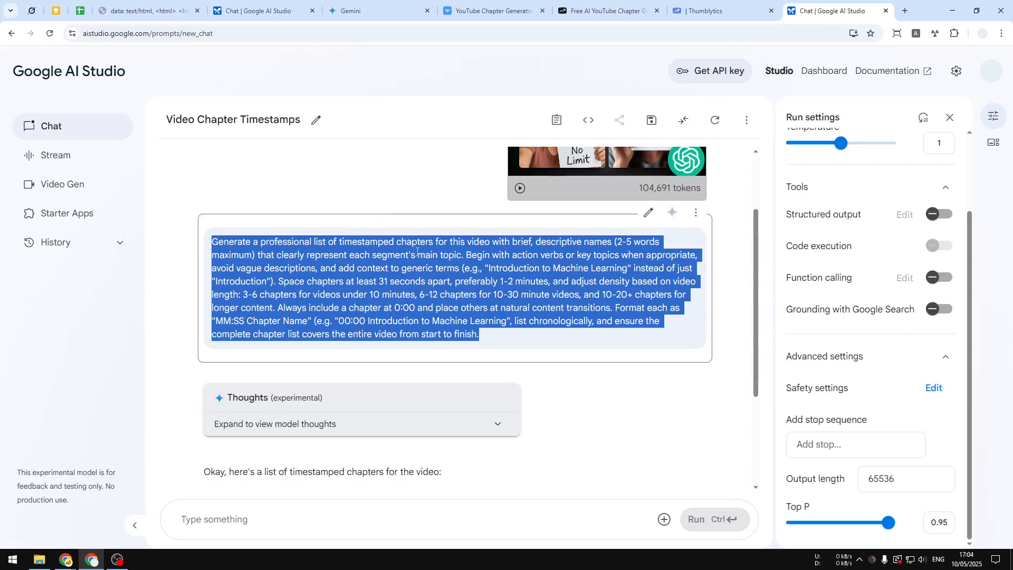
scroll(498, 241, "up", 2)
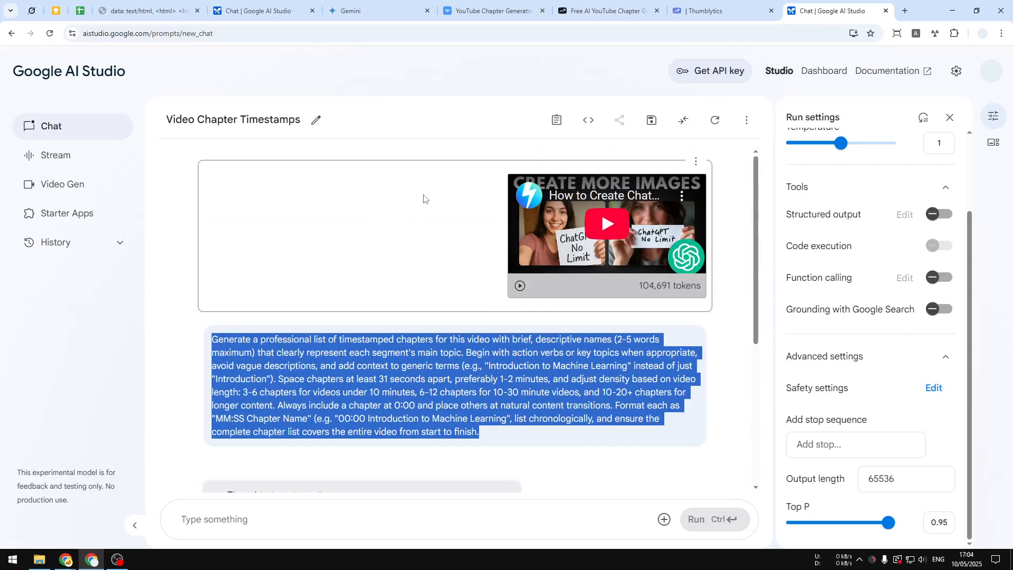
left_click(365, 8)
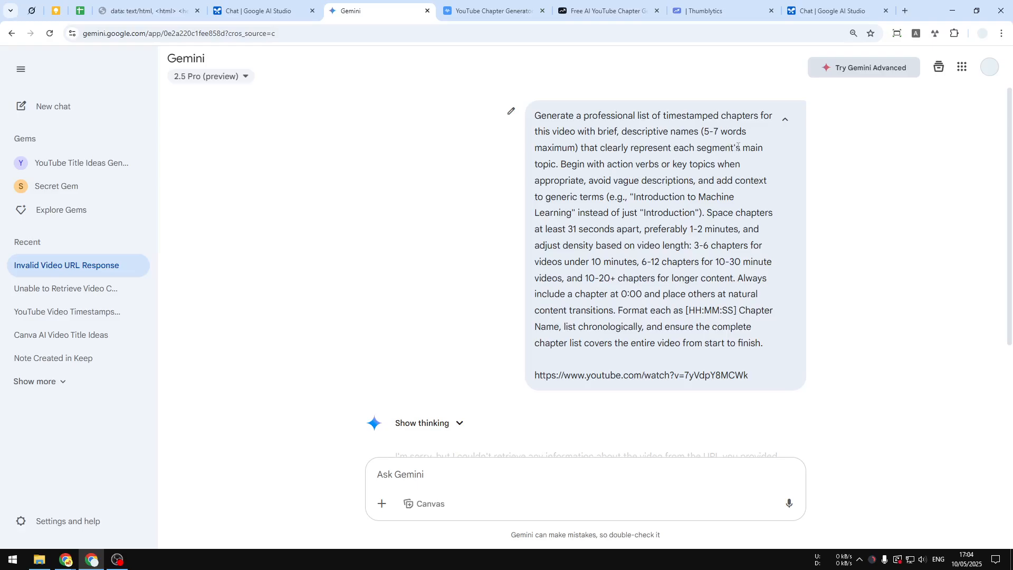
scroll(678, 248, "down", 3)
scroll(675, 253, "up", 3)
left_click(831, 11)
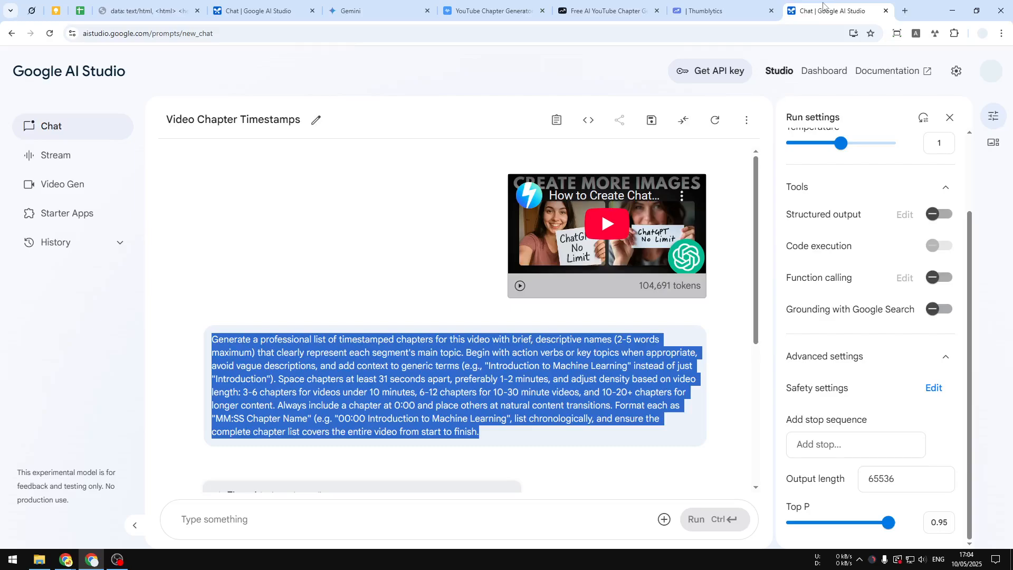
scroll(475, 355, "down", 4)
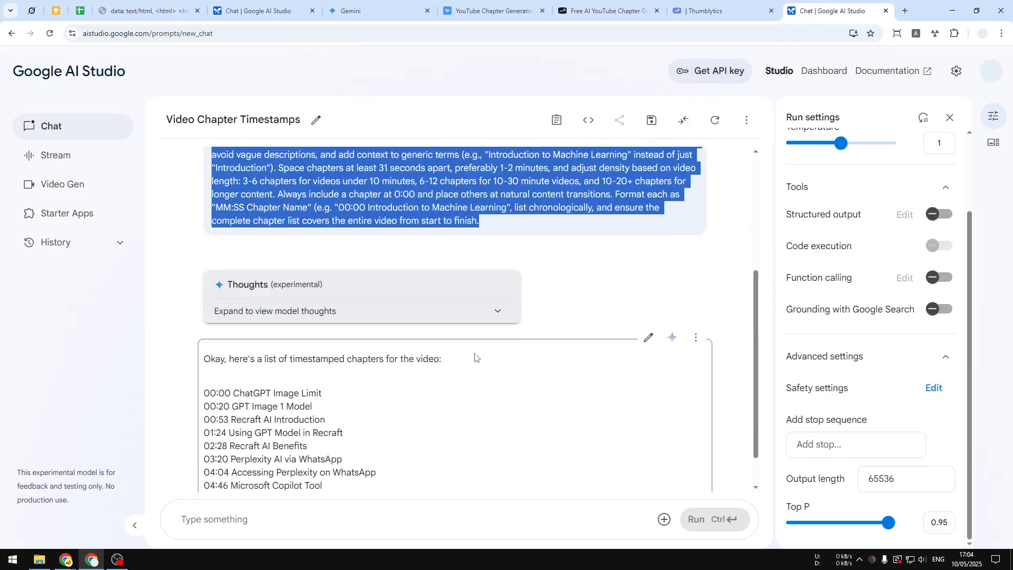
scroll(498, 335, "down", 1)
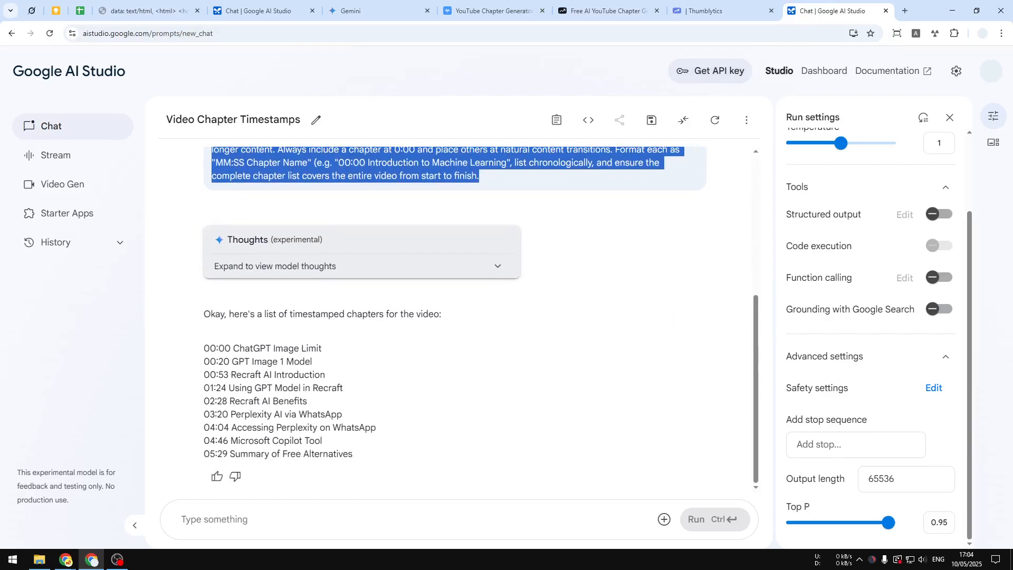